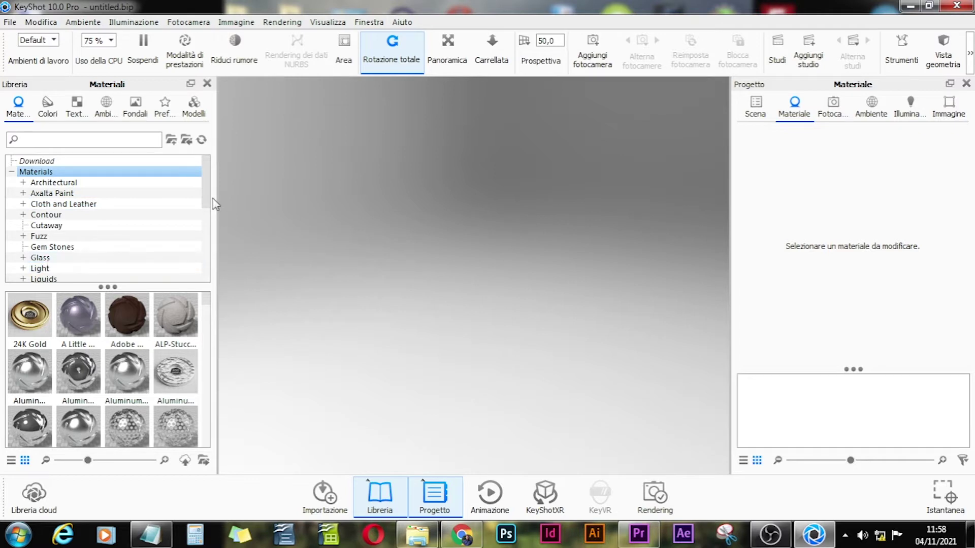
# Look through the material categories in the library and search the materials for wood.
pyautogui.moveTo(206, 197); pyautogui.dragTo(206, 241)
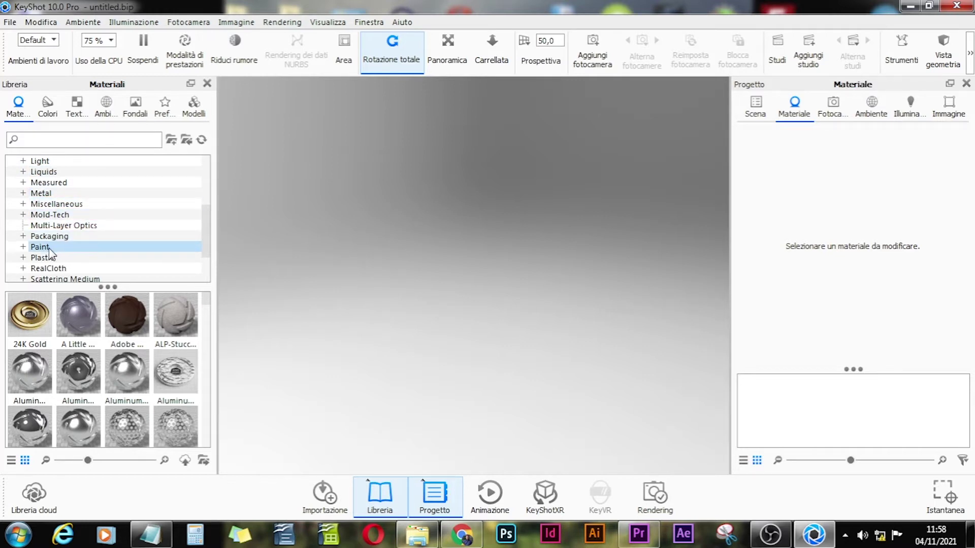
pyautogui.scroll(-2, 57, 251)
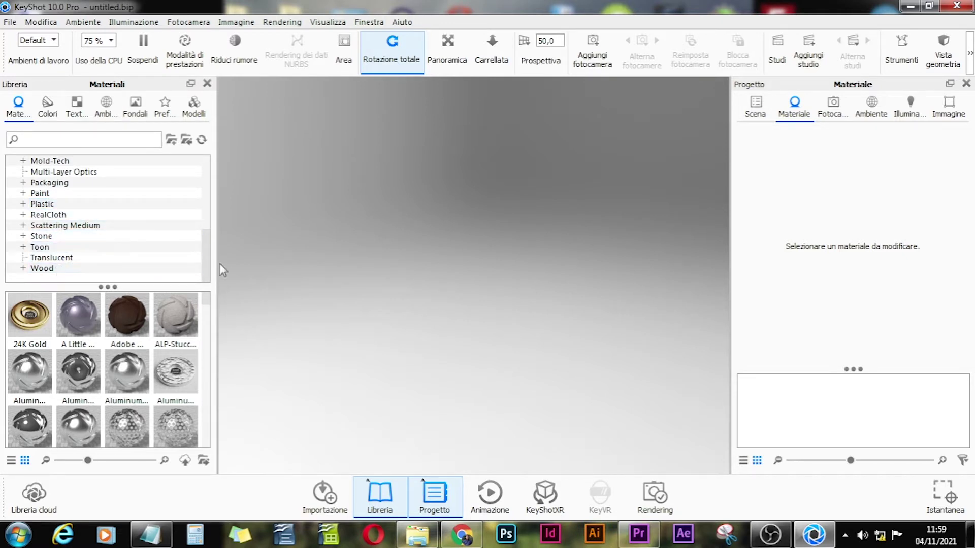
pyautogui.moveTo(206, 257); pyautogui.dragTo(212, 187)
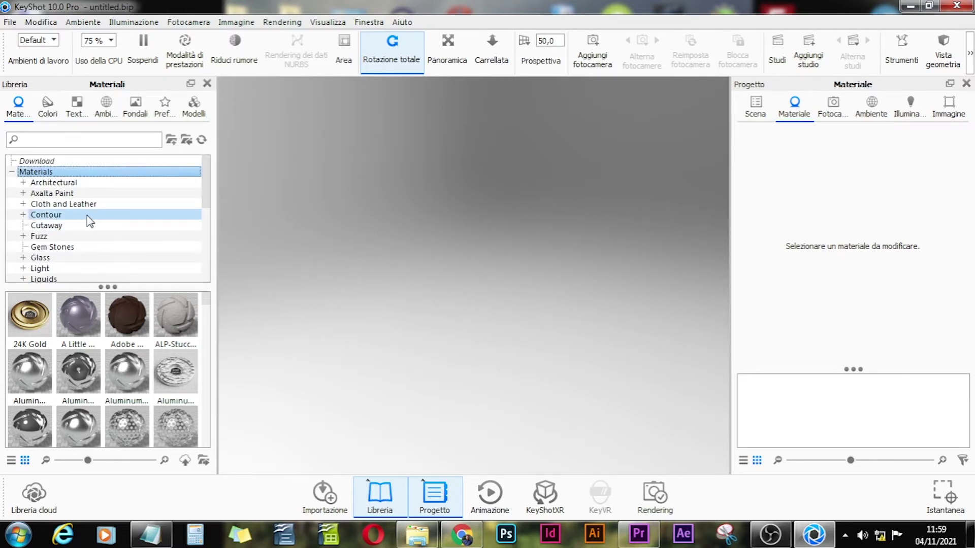
pyautogui.click(43, 141)
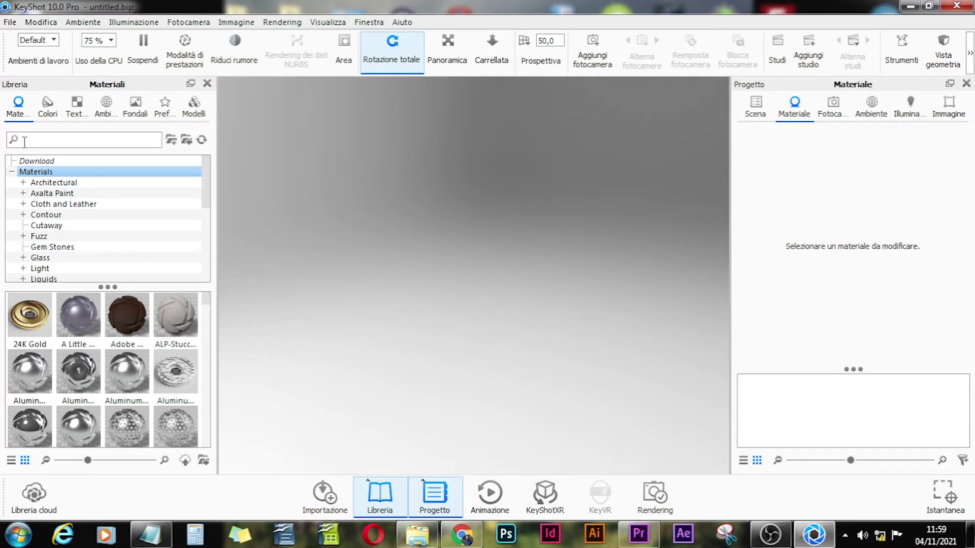
pyautogui.write('wood')
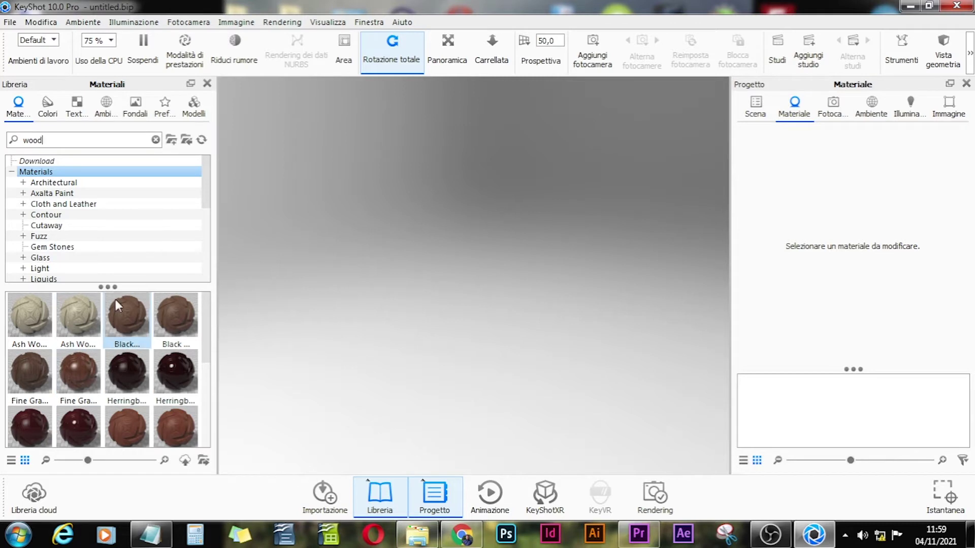
# Search the material library for steel, adjusting the split between the category tree and the material previews.
pyautogui.moveTo(100, 287)
pyautogui.mouseDown()
pyautogui.moveTo(107, 167)
pyautogui.moveTo(106, 301)
pyautogui.mouseUp()
pyautogui.doubleClick(108, 140)
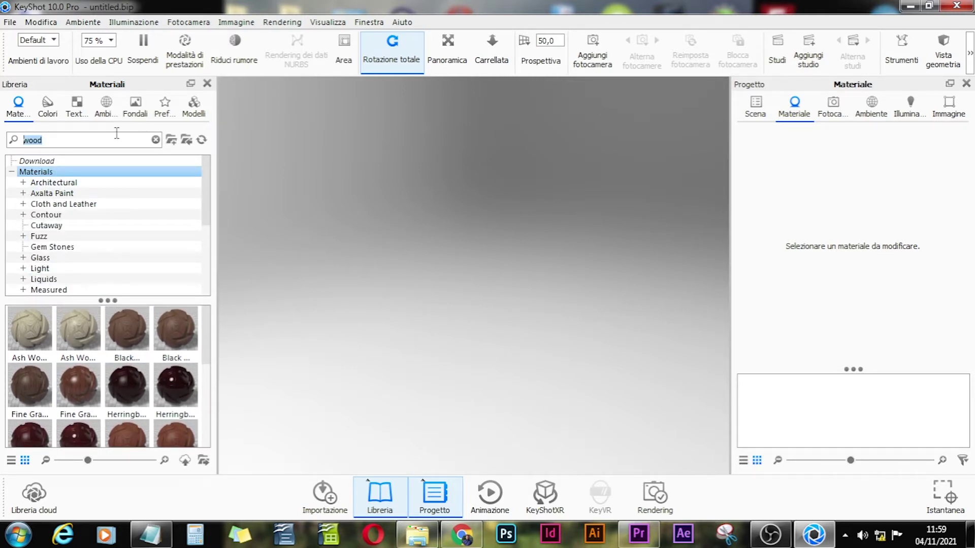
pyautogui.write('steel')
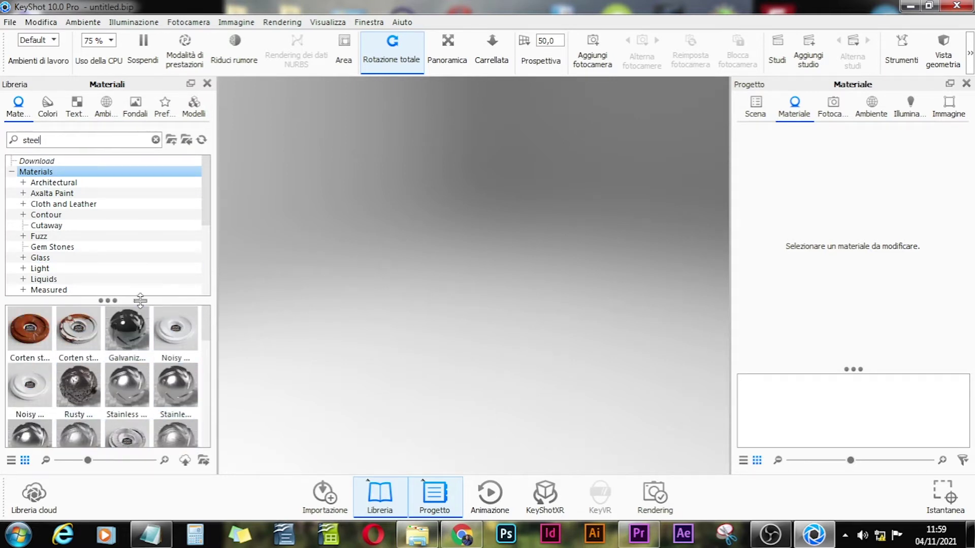
pyautogui.moveTo(122, 301)
pyautogui.mouseDown()
pyautogui.moveTo(127, 220)
pyautogui.moveTo(108, 327)
pyautogui.moveTo(109, 289)
pyautogui.mouseUp()
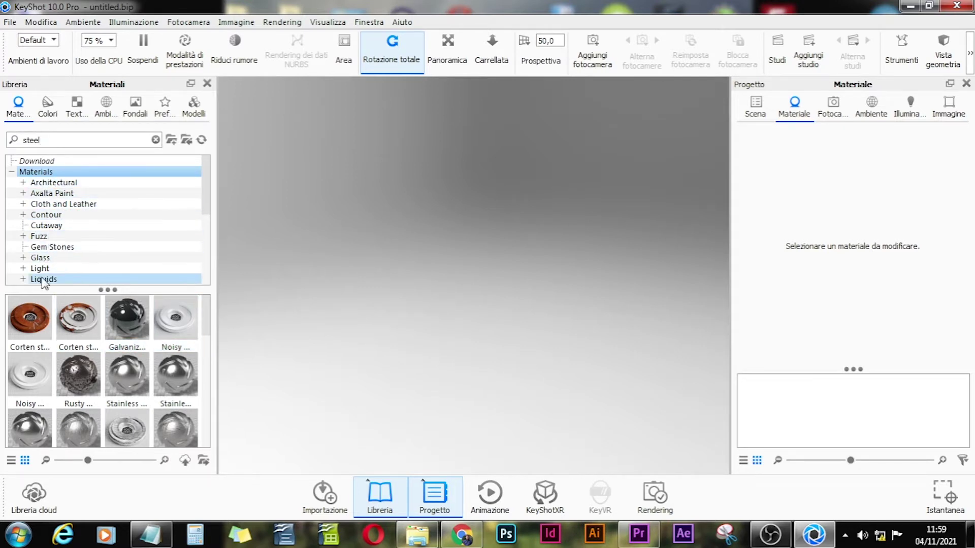
# Expand the Glass category in the material tree to examine its subcategories.
pyautogui.click(23, 257)
pyautogui.scroll(-2, 209, 191)
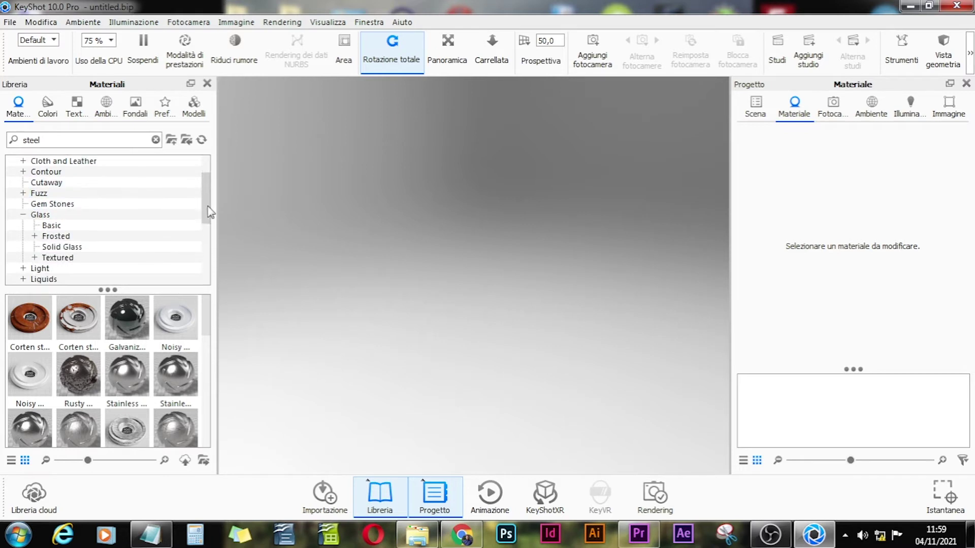
pyautogui.click(42, 215)
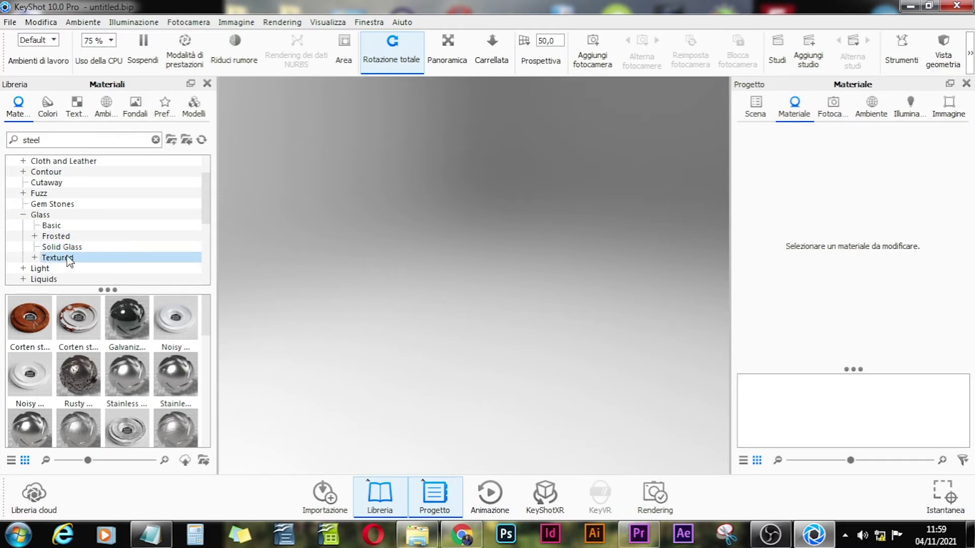
# Enlarge the material preview area and show the steel materials as a list with medium-sized thumbnails.
pyautogui.moveTo(108, 289); pyautogui.dragTo(107, 233)
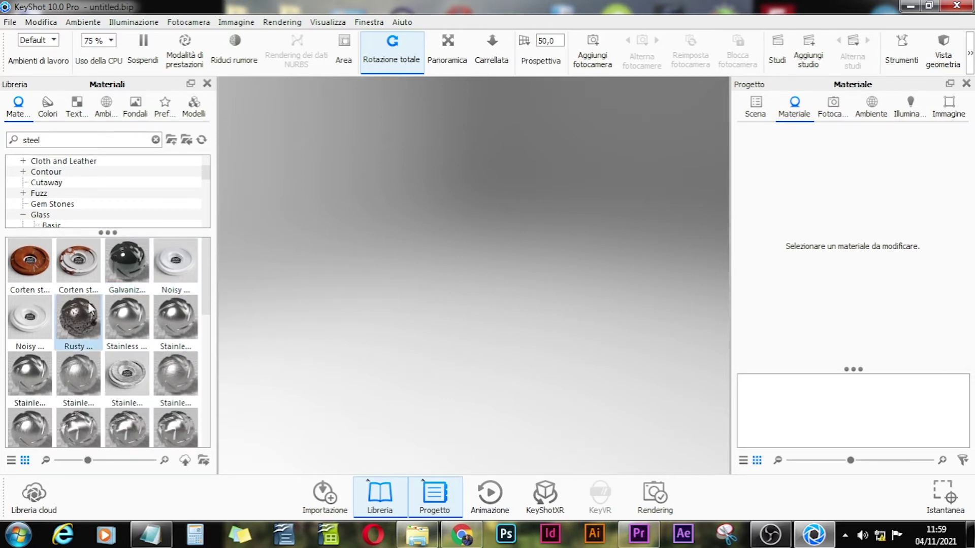
pyautogui.moveTo(88, 460); pyautogui.dragTo(151, 461)
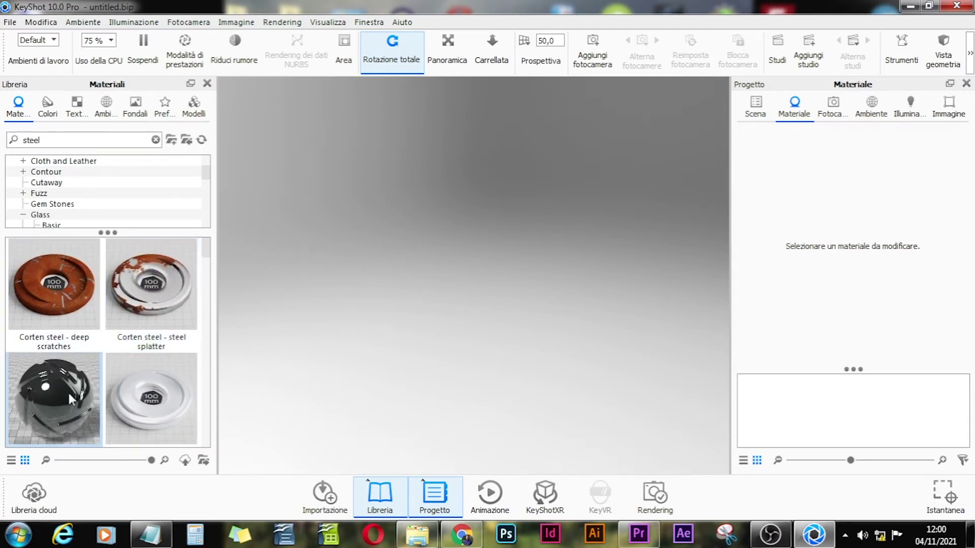
pyautogui.moveTo(151, 460); pyautogui.dragTo(102, 460)
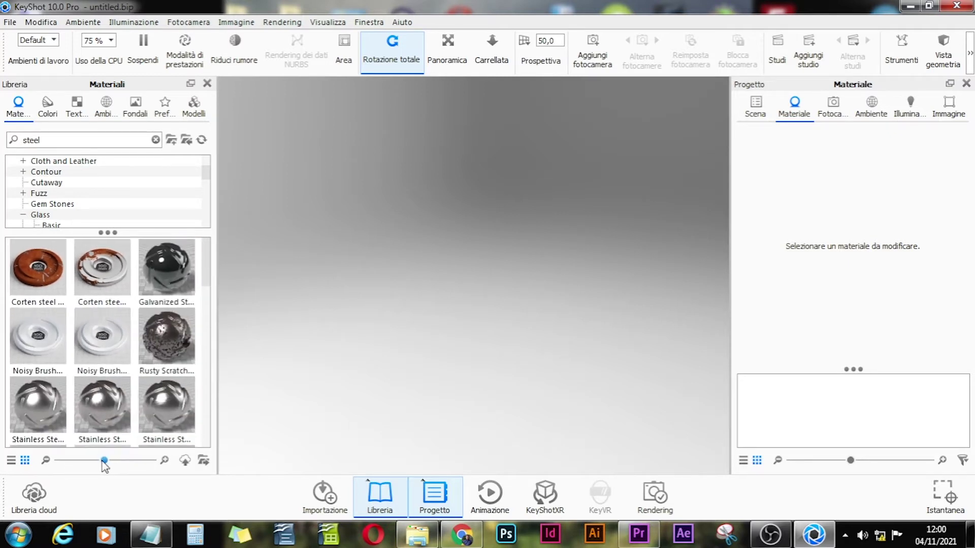
pyautogui.click(11, 461)
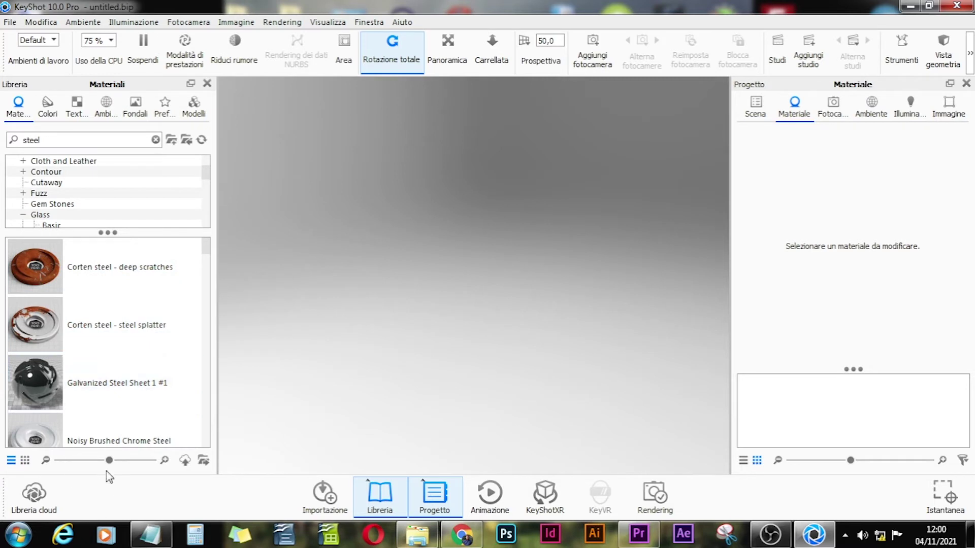
pyautogui.moveTo(109, 463)
pyautogui.mouseDown()
pyautogui.moveTo(76, 462)
pyautogui.moveTo(134, 462)
pyautogui.moveTo(111, 461)
pyautogui.mouseUp()
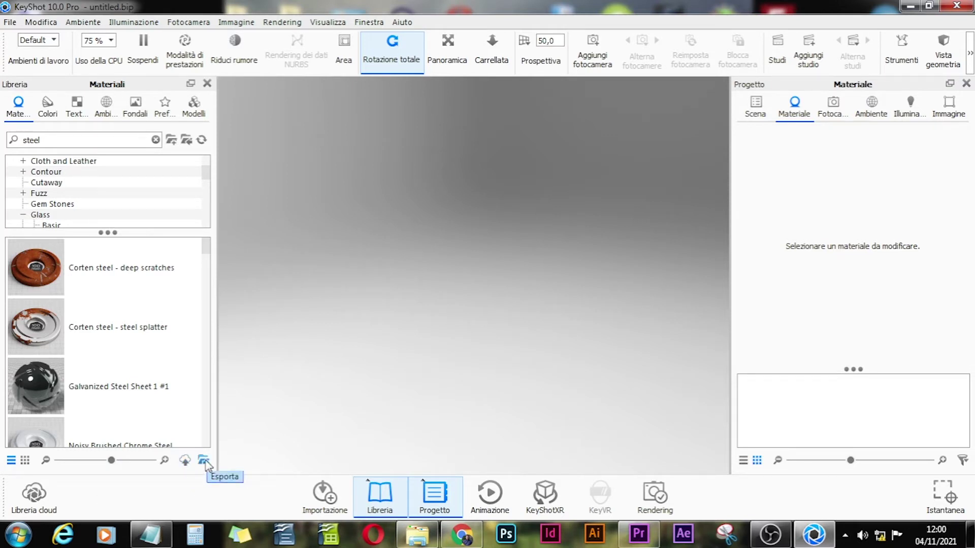
# Display the Contour materials, enlarge the category tree and collapse the Glass category.
pyautogui.click(96, 290)
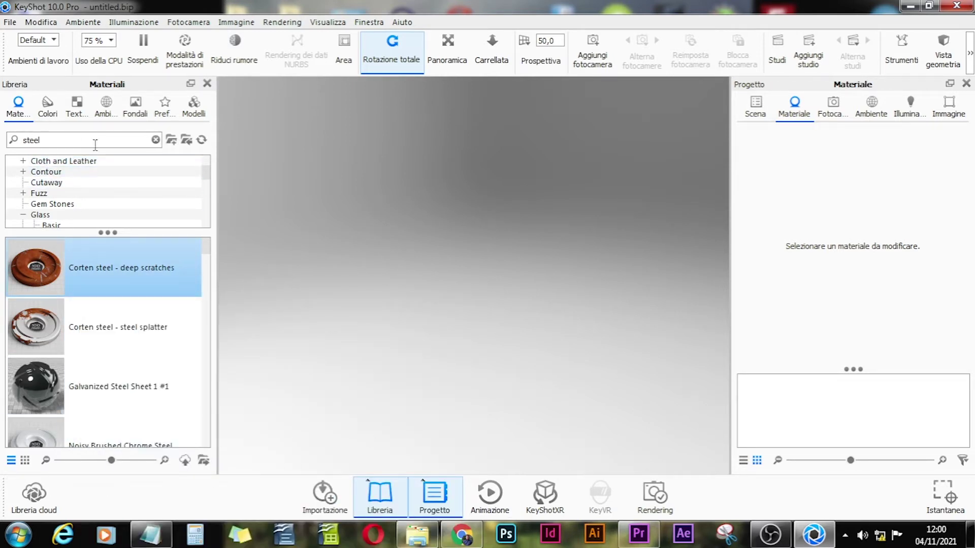
pyautogui.click(46, 171)
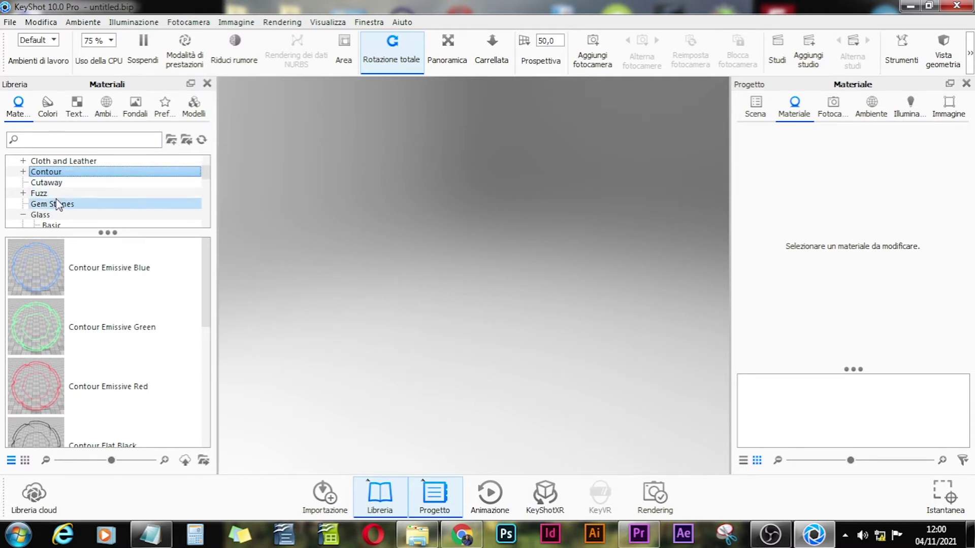
pyautogui.moveTo(100, 232); pyautogui.dragTo(100, 356)
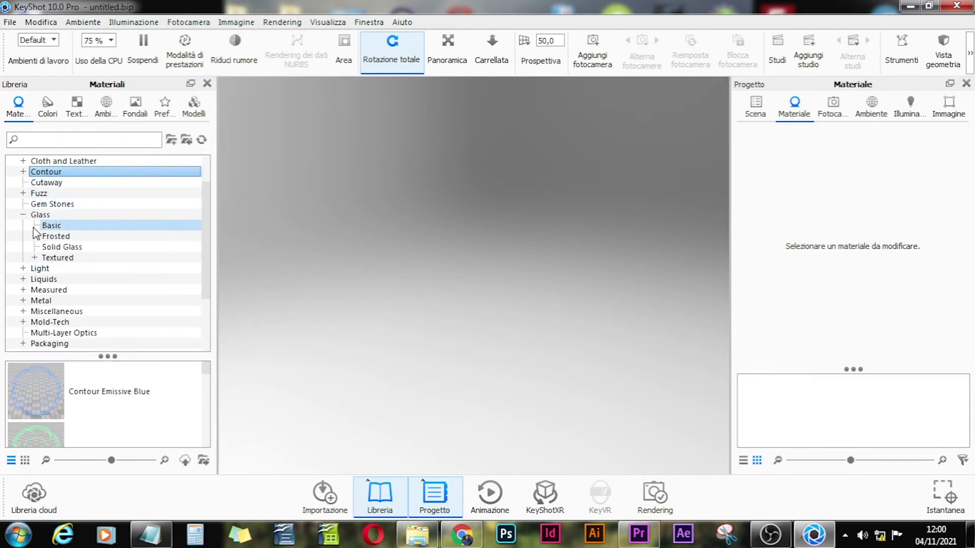
pyautogui.click(23, 216)
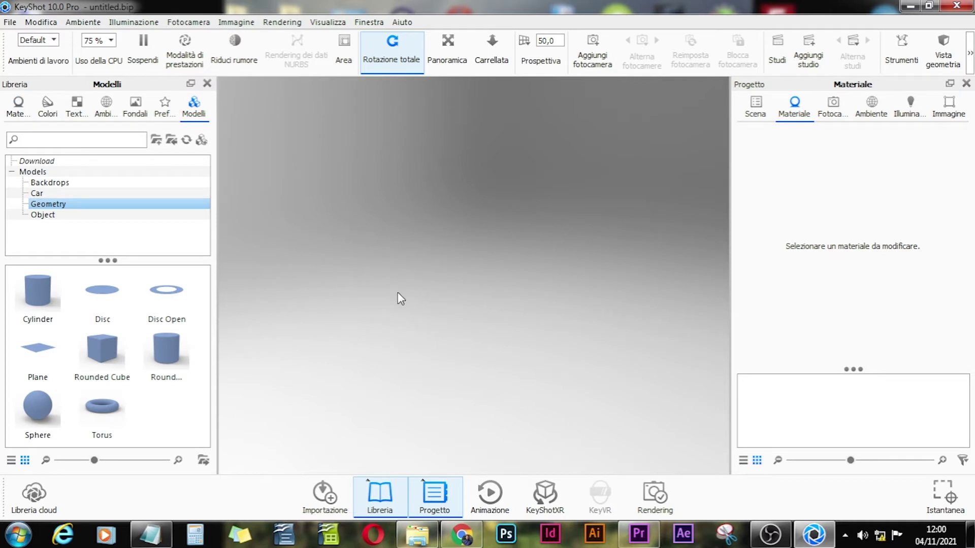
# Add a Rounded Cube from the Geometry models and apply the Stone material Adobe Bricks #1 to it.
pyautogui.moveTo(101, 355); pyautogui.dragTo(537, 374)
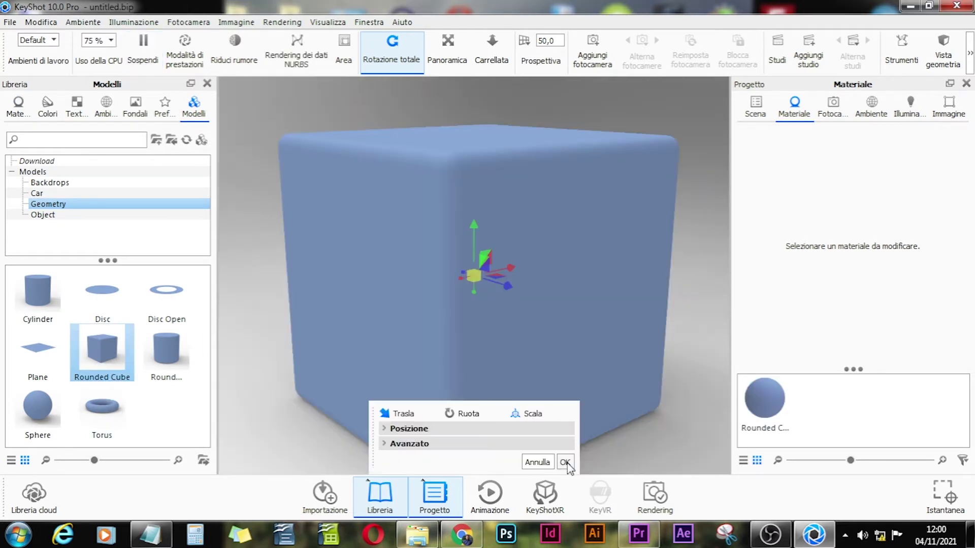
pyautogui.click(564, 462)
pyautogui.click(17, 109)
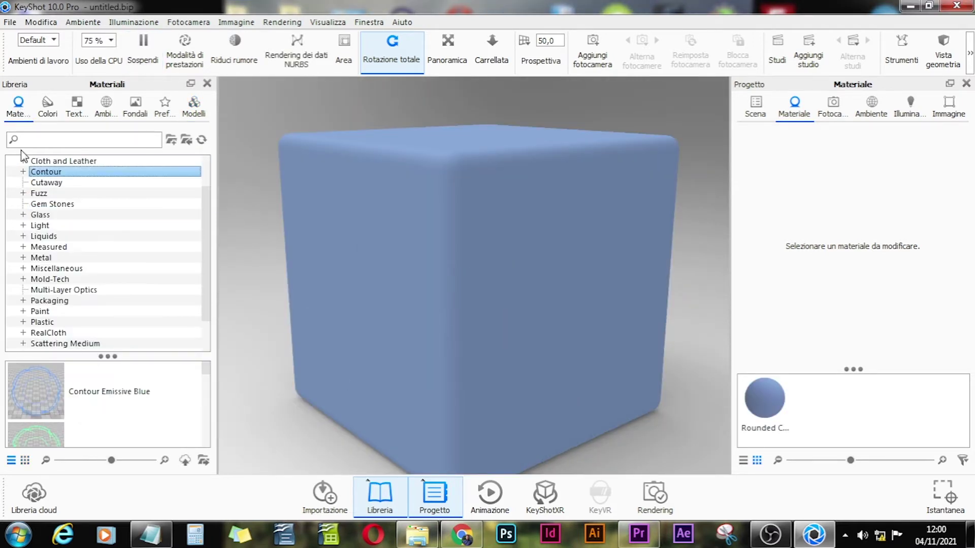
pyautogui.scroll(-2, 74, 217)
pyautogui.click(41, 301)
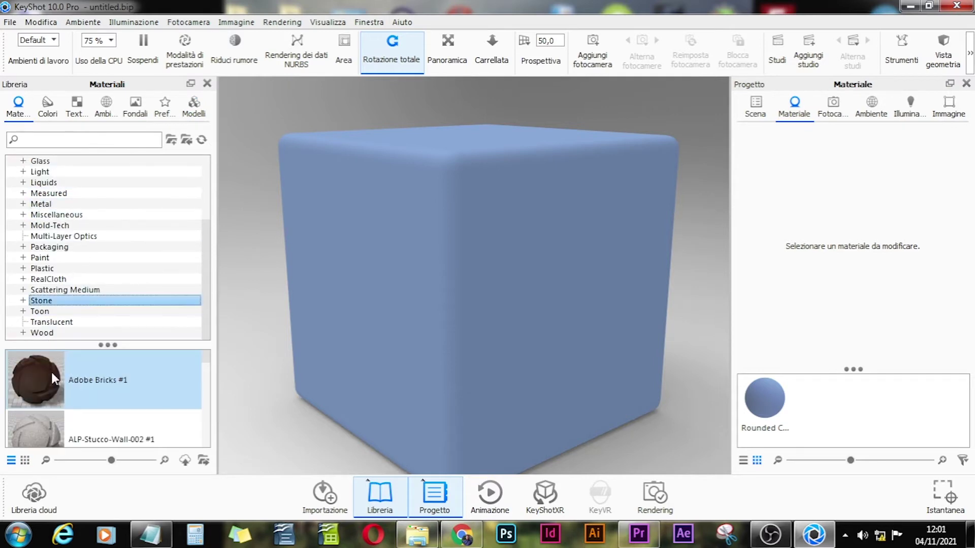
pyautogui.moveTo(55, 379); pyautogui.dragTo(511, 273)
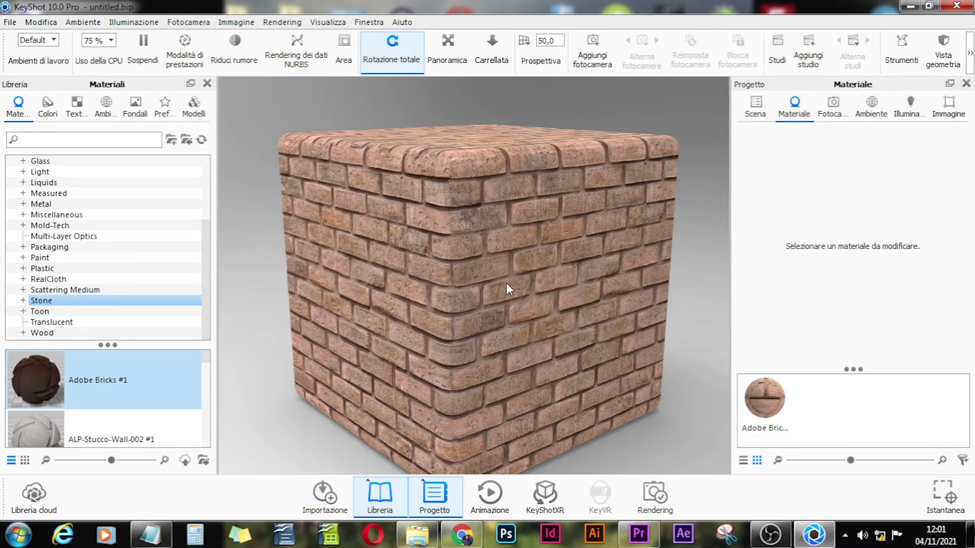
# Inspect the cube's part properties in the scene and open its Adobe Bricks #1 material for editing.
pyautogui.click(328, 200)
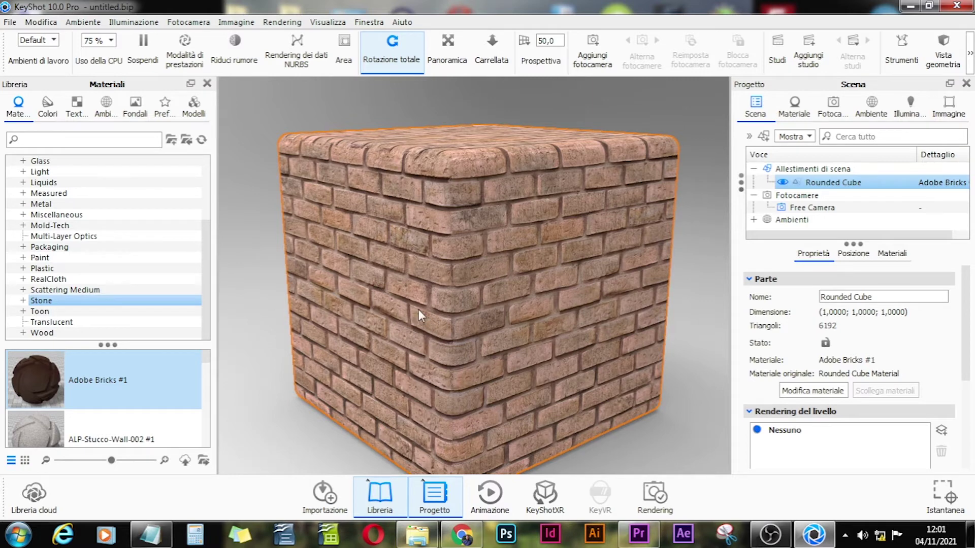
pyautogui.click(794, 106)
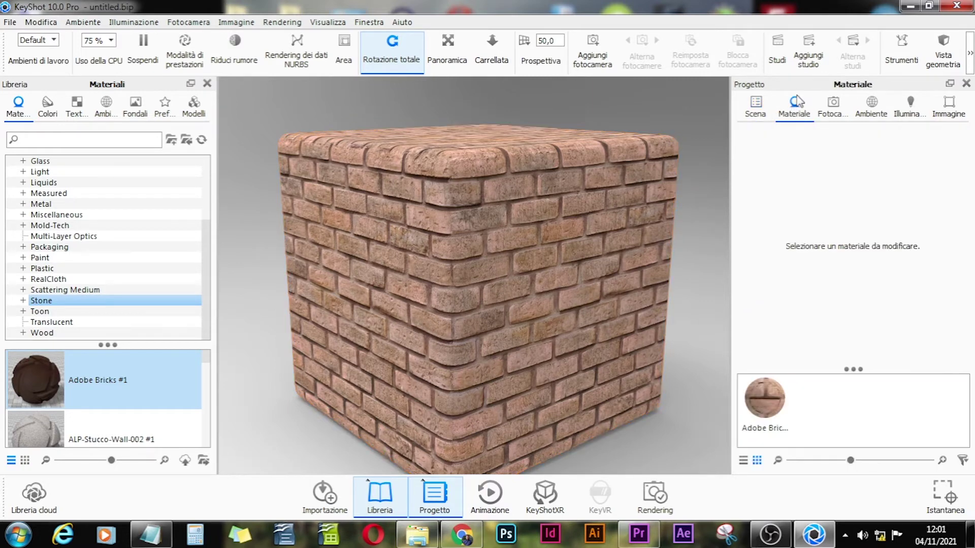
pyautogui.click(756, 108)
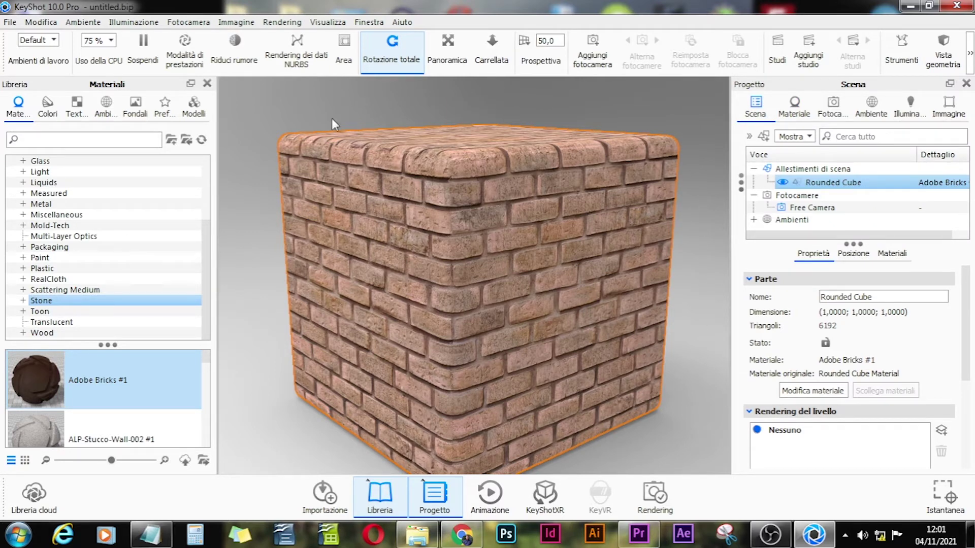
pyautogui.doubleClick(457, 303)
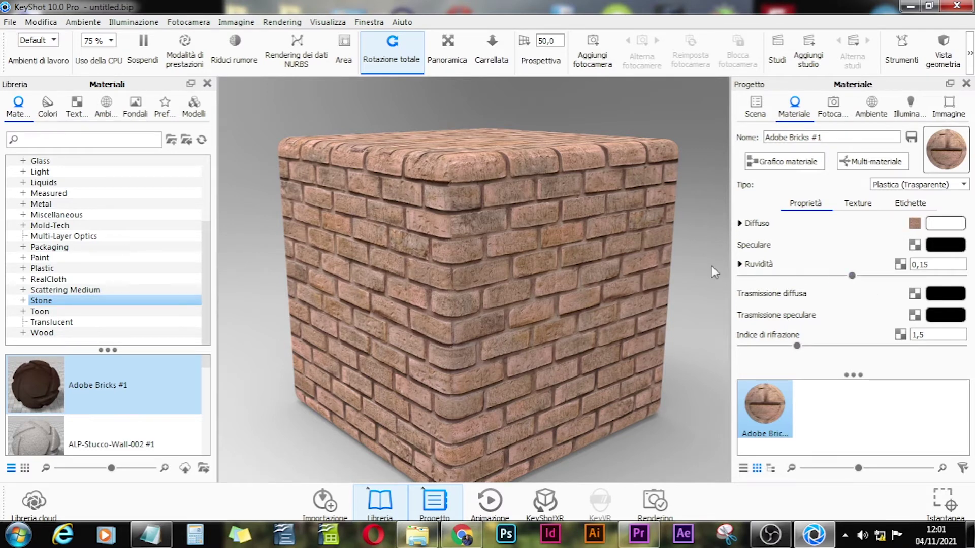
# Open the brick material's textures and compare the cube with the diffuse and bump textures switched off and on.
pyautogui.click(863, 204)
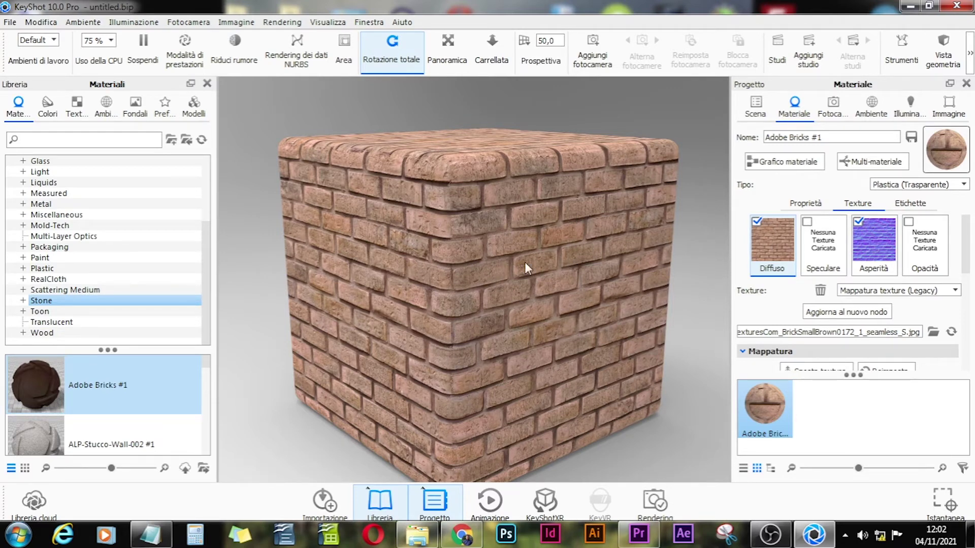
pyautogui.click(757, 222)
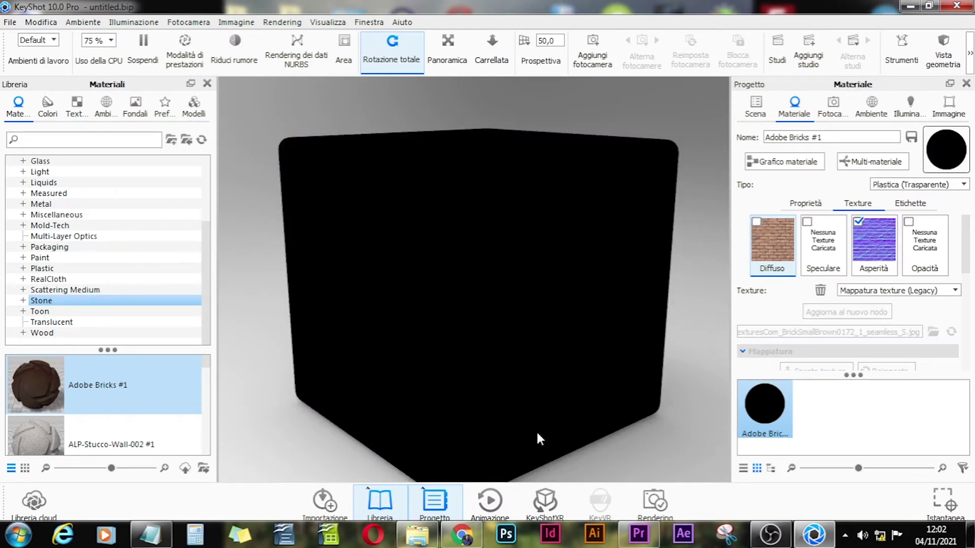
pyautogui.click(757, 222)
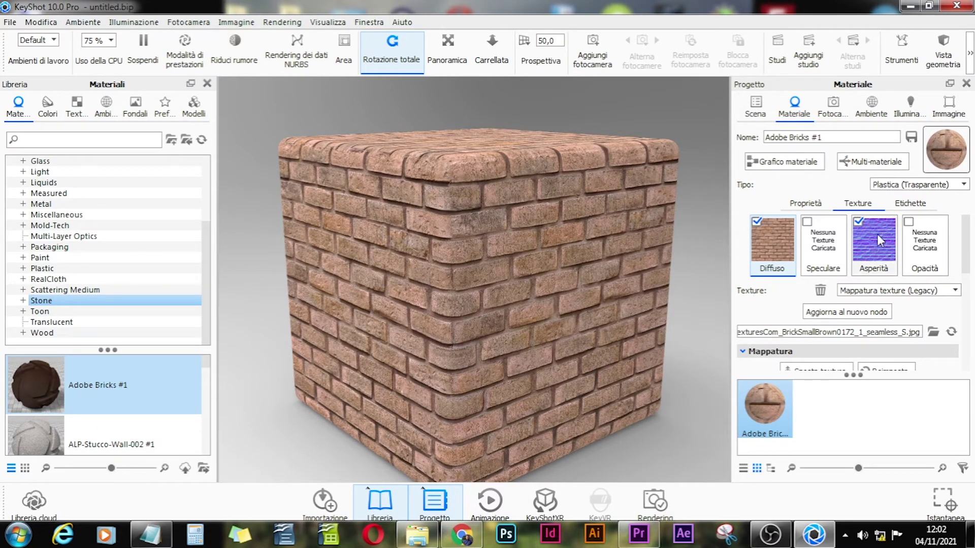
pyautogui.click(856, 221)
# Try a scale of 0,675 for the diffuse brick texture and set it to 2,233.
pyautogui.scroll(-3, 847, 287)
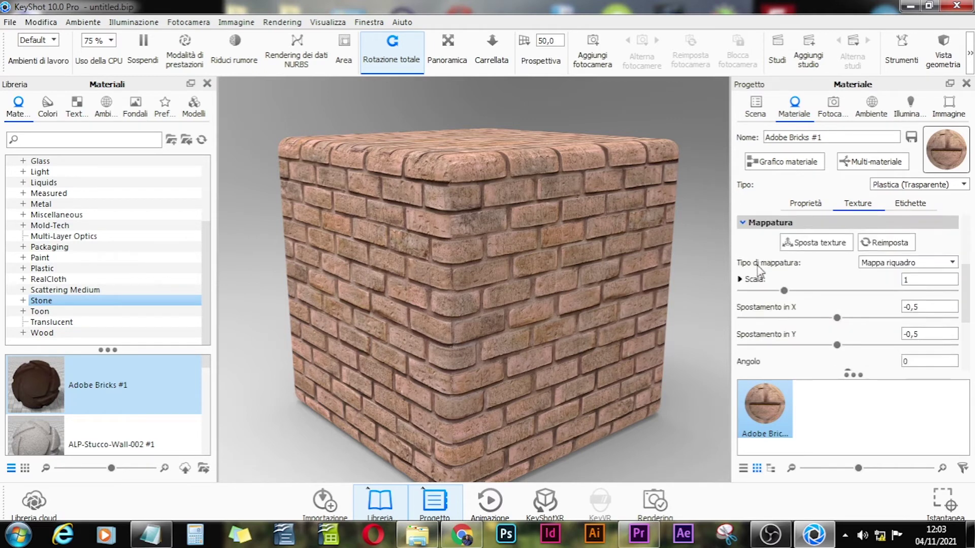
pyautogui.moveTo(784, 290); pyautogui.dragTo(770, 291)
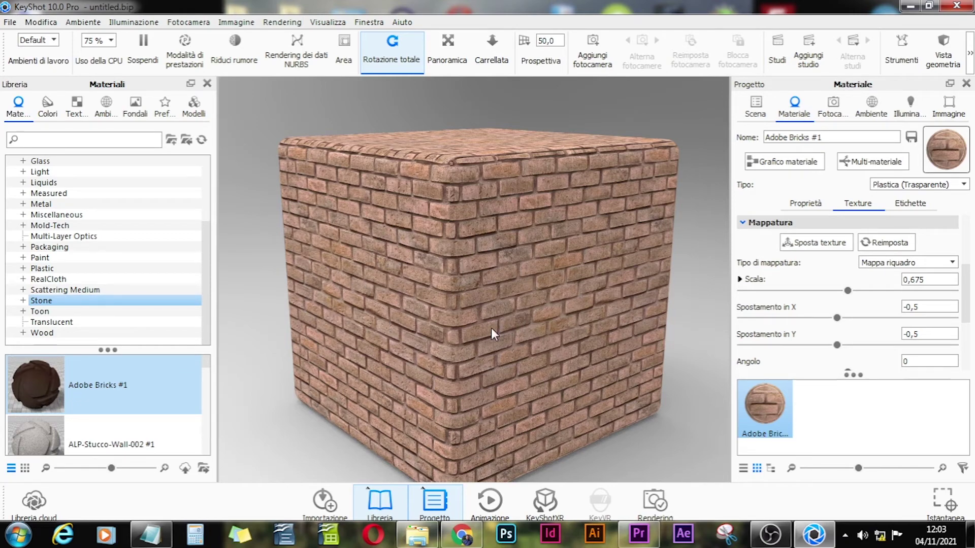
pyautogui.moveTo(847, 290); pyautogui.dragTo(928, 297)
pyautogui.moveTo(856, 294); pyautogui.dragTo(947, 297)
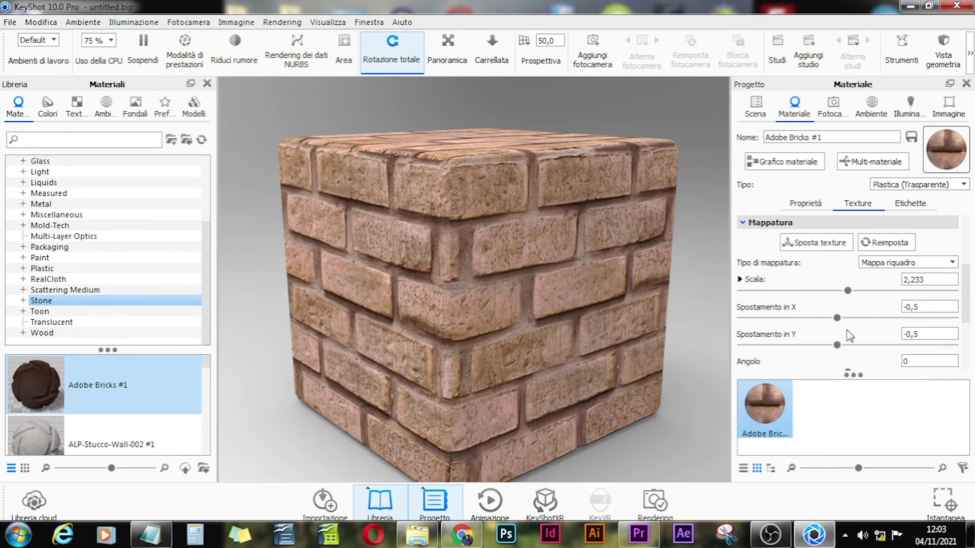
# Shift the brick texture on the cube to 3,41 in X and 4,16 in Y.
pyautogui.moveTo(837, 317); pyautogui.dragTo(920, 318)
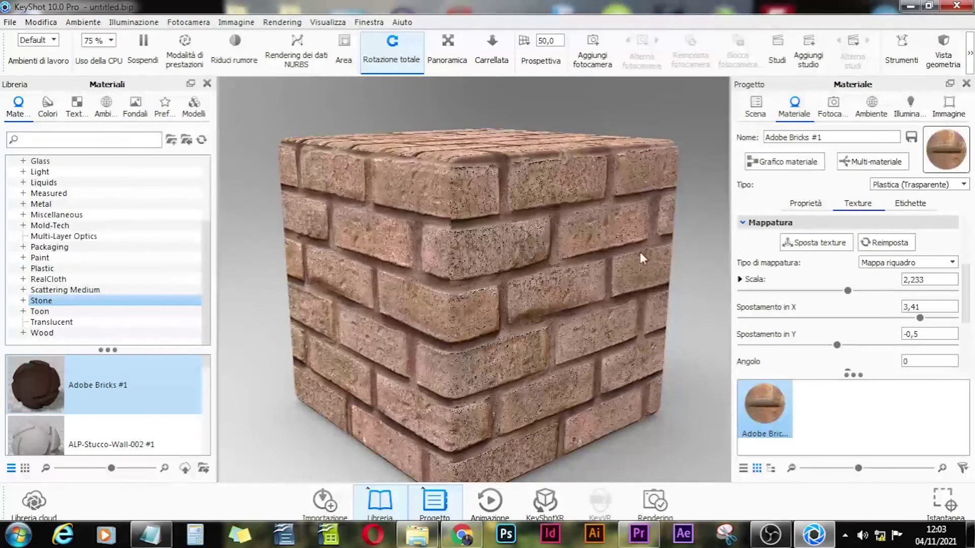
pyautogui.moveTo(837, 345); pyautogui.dragTo(928, 345)
pyautogui.scroll(-3, 920, 312)
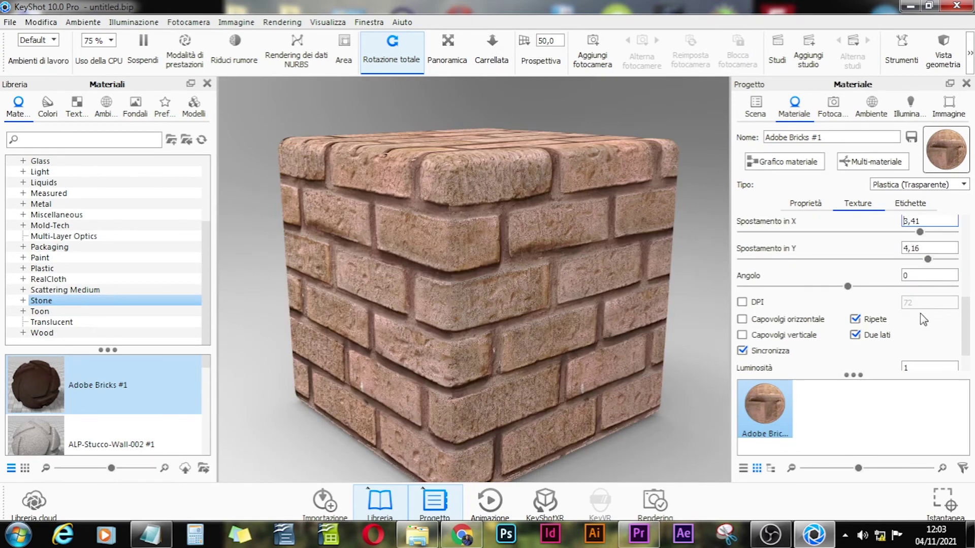
# Try rotating the brick texture on the cube to an angle of 54,72 and return the angle to 0.
pyautogui.moveTo(843, 288); pyautogui.dragTo(877, 287)
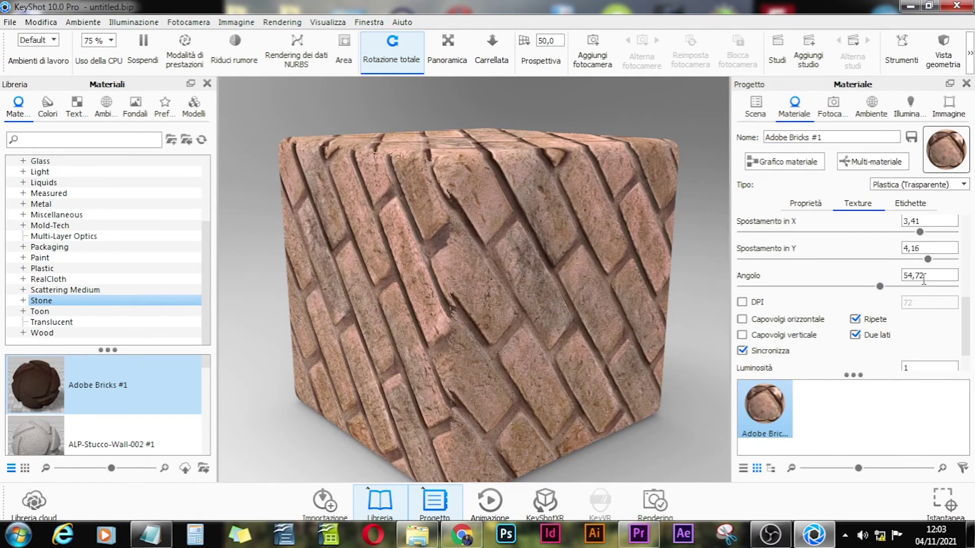
pyautogui.moveTo(929, 276); pyautogui.dragTo(847, 277)
pyautogui.write('0')
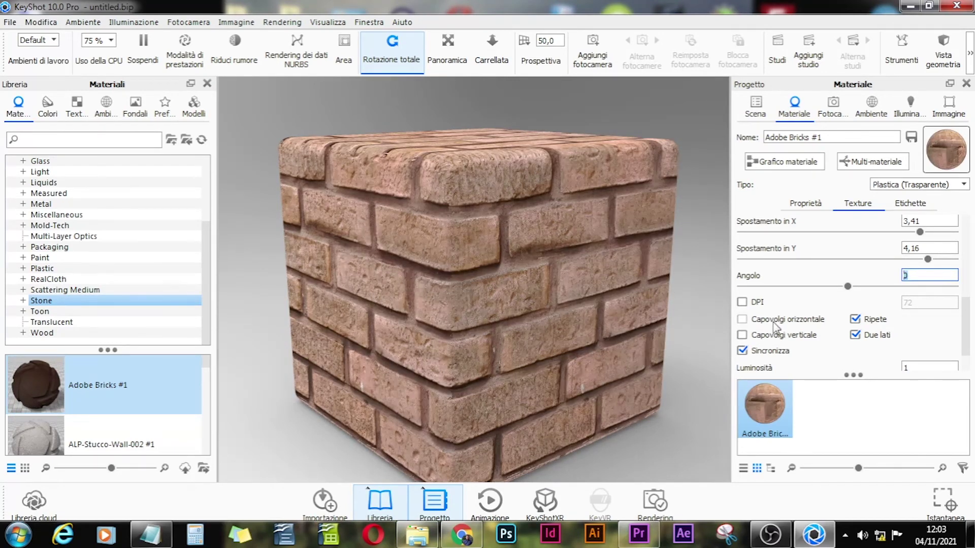
# Enable DPI sizing for the brick texture, adjust the brick size through its DPI value, and disable DPI sizing again.
pyautogui.click(742, 301)
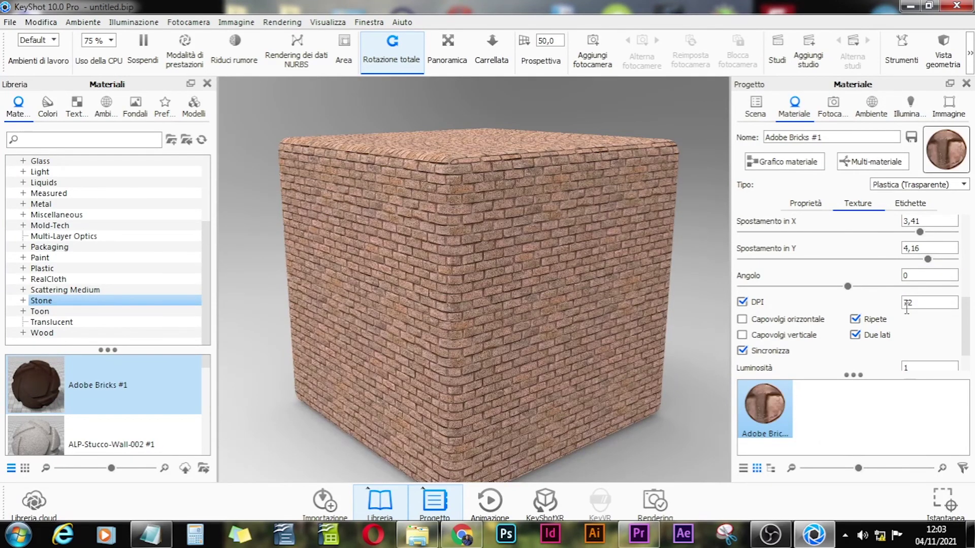
pyautogui.click(915, 307)
pyautogui.click(742, 303)
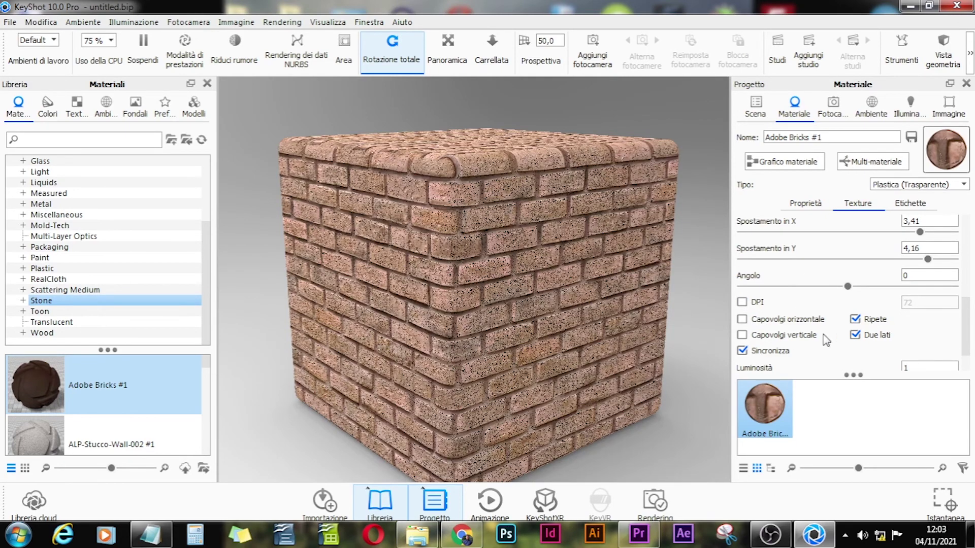
# Flip the brick texture on the cube both horizontally and vertically.
pyautogui.click(742, 319)
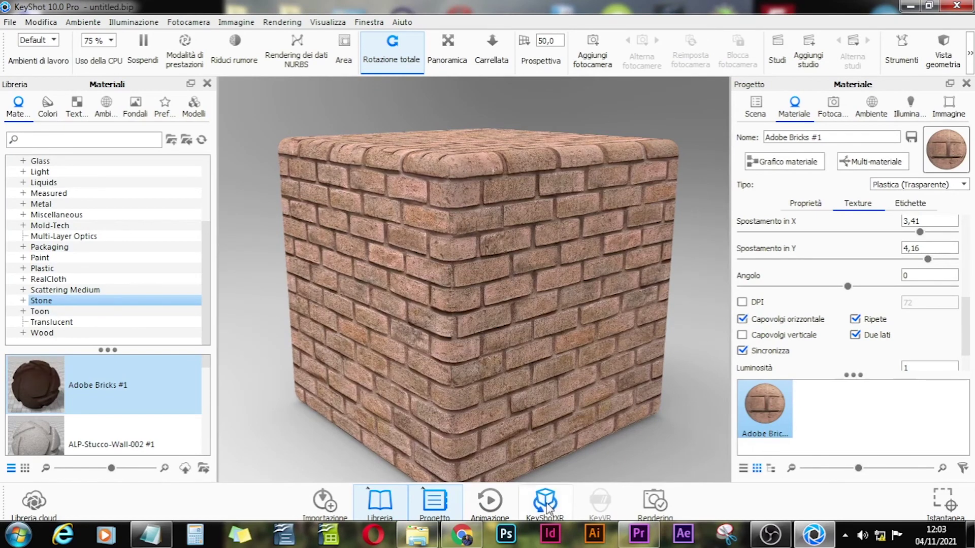
pyautogui.click(743, 336)
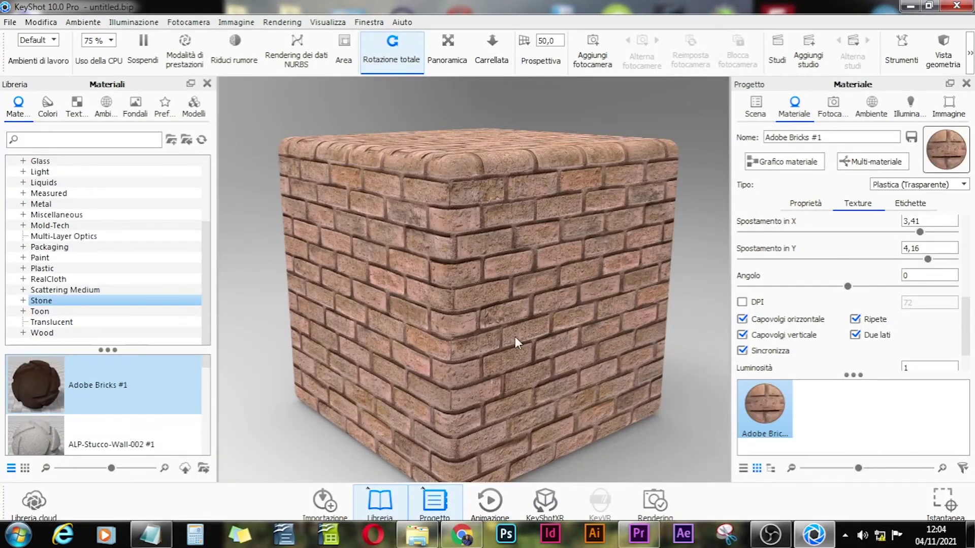
# Switch the brick texture's repetition off and back on, and disable its two-sided option.
pyautogui.click(855, 319)
pyautogui.click(855, 319)
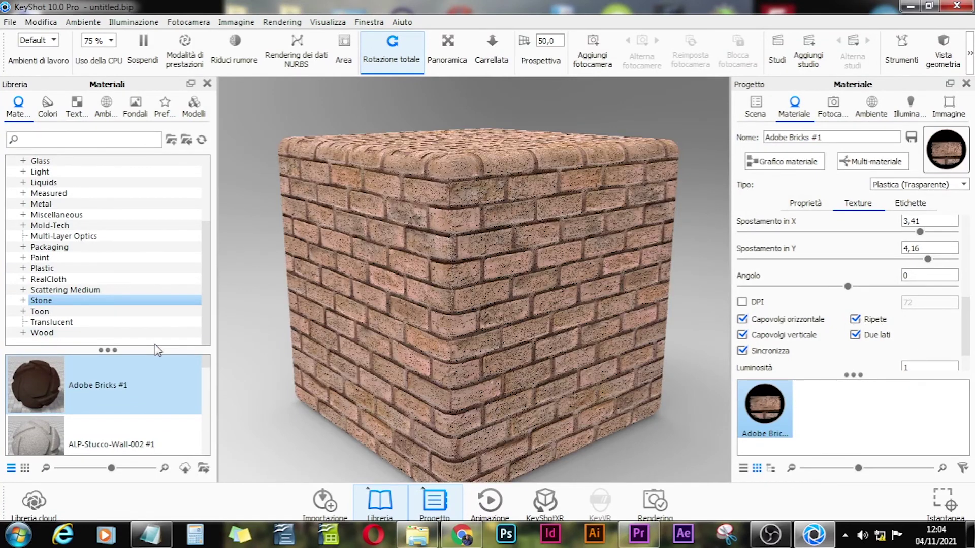
pyautogui.click(855, 335)
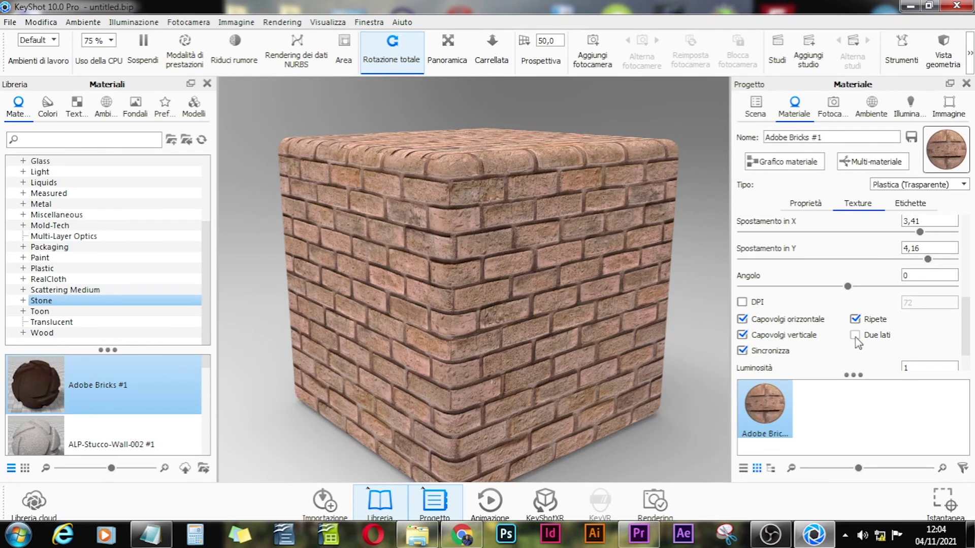
# Set the brick texture's brightness to 0,567 and its contrast to 1,15.
pyautogui.scroll(-1, 857, 346)
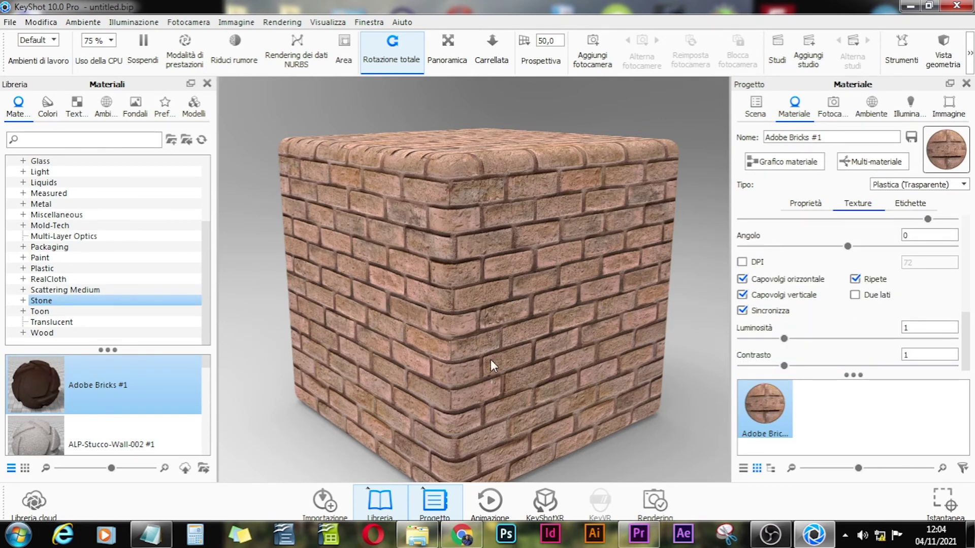
pyautogui.moveTo(783, 338); pyautogui.dragTo(790, 369)
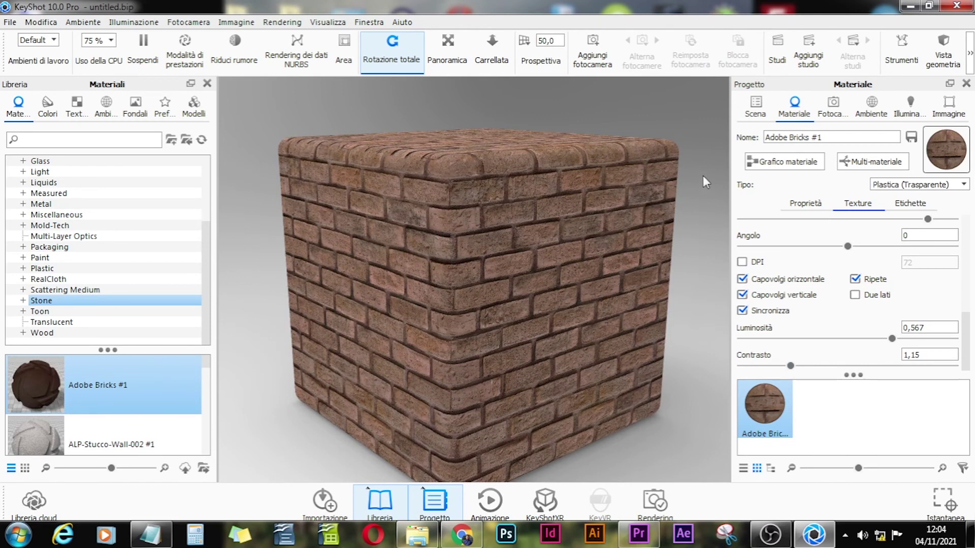
pyautogui.scroll(6, 802, 233)
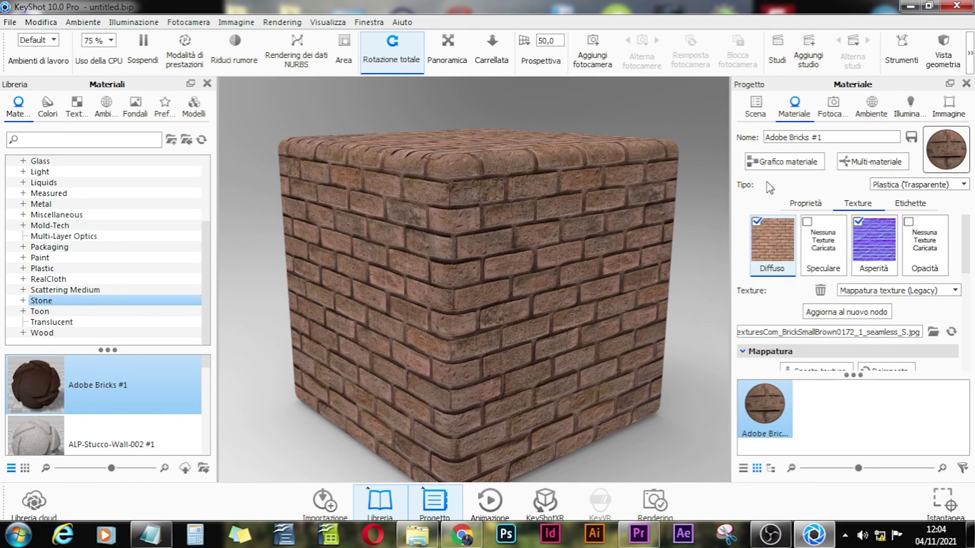